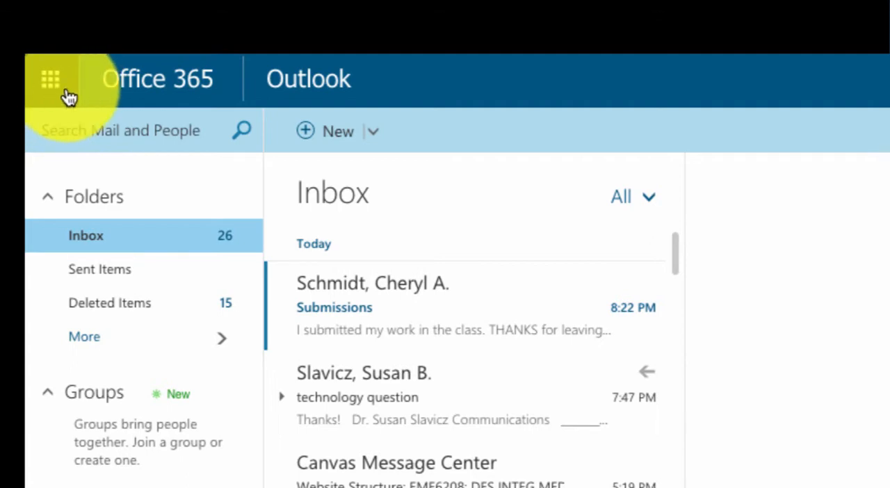
Step: Switch from Outlook to OneDrive and create a new Word document there
{"action": "left_click", "coordinate": [52, 82]}
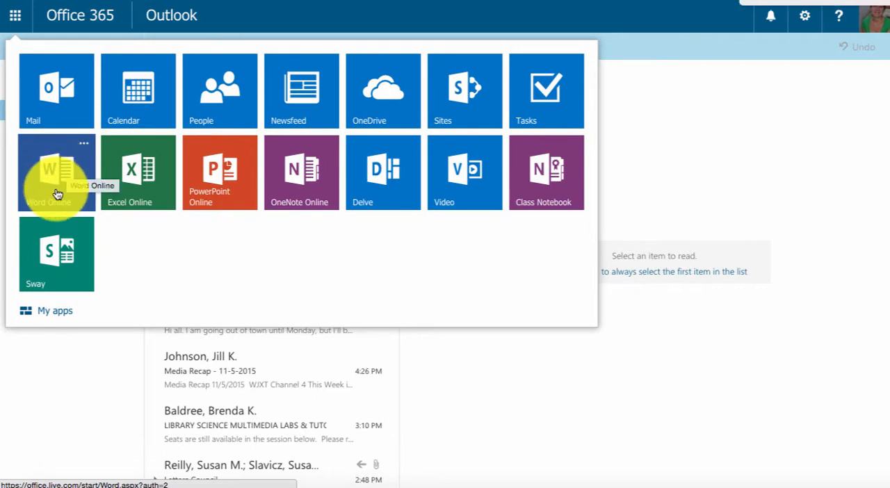
{"action": "left_click", "coordinate": [380, 103]}
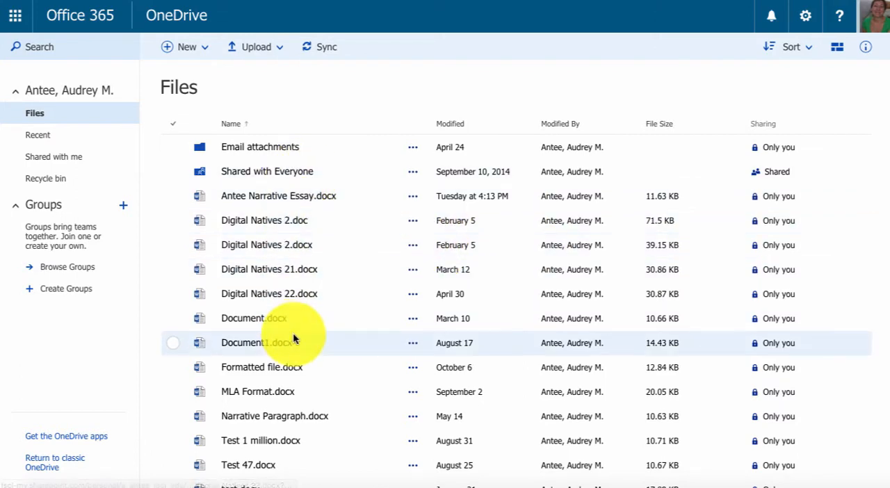
{"action": "left_click", "coordinate": [186, 53]}
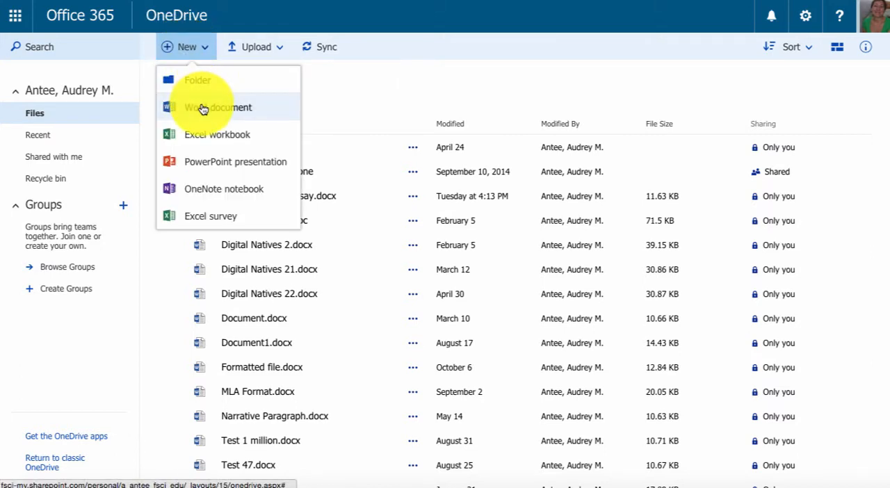
{"action": "left_click", "coordinate": [233, 111]}
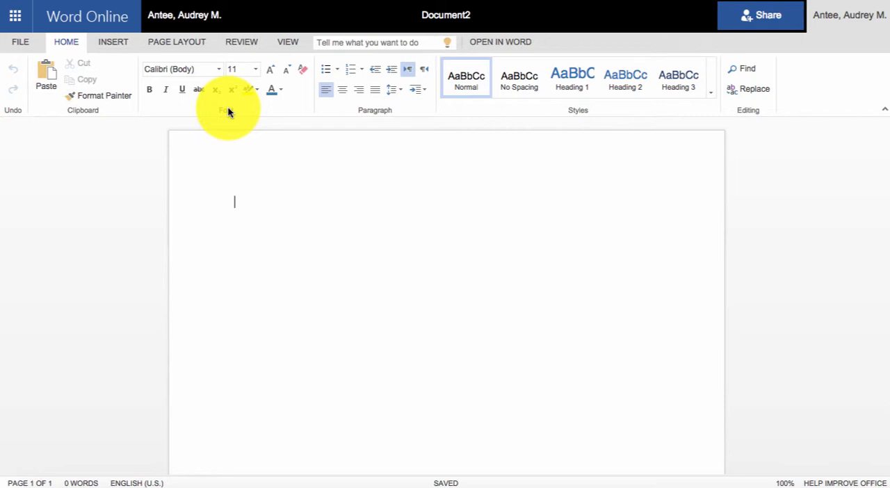
Step: Rename the document as "Narrative Essay" and return to the page body
{"action": "left_click", "coordinate": [472, 15]}
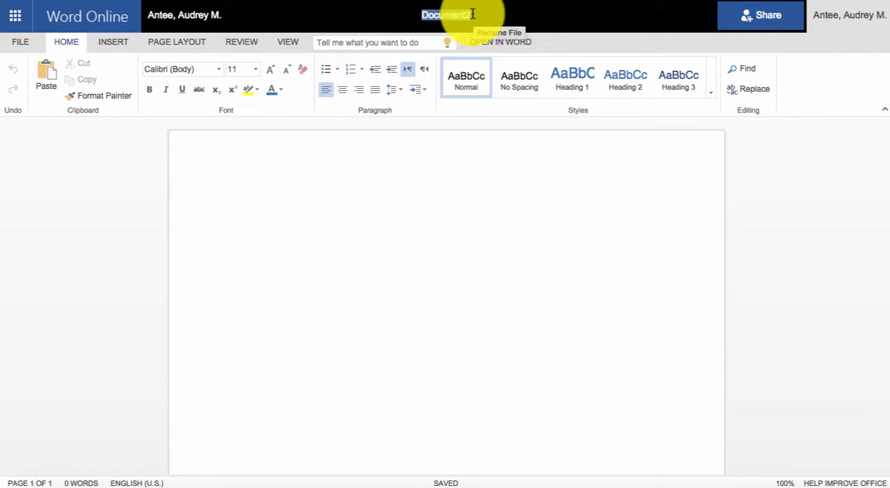
{"action": "type", "text": "Narra"}
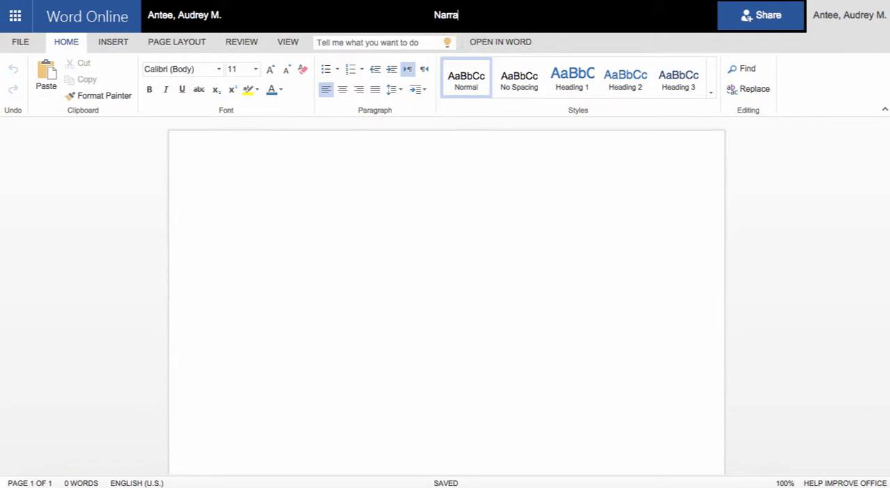
{"action": "type", "text": "tive Essay"}
{"action": "left_click", "coordinate": [455, 13]}
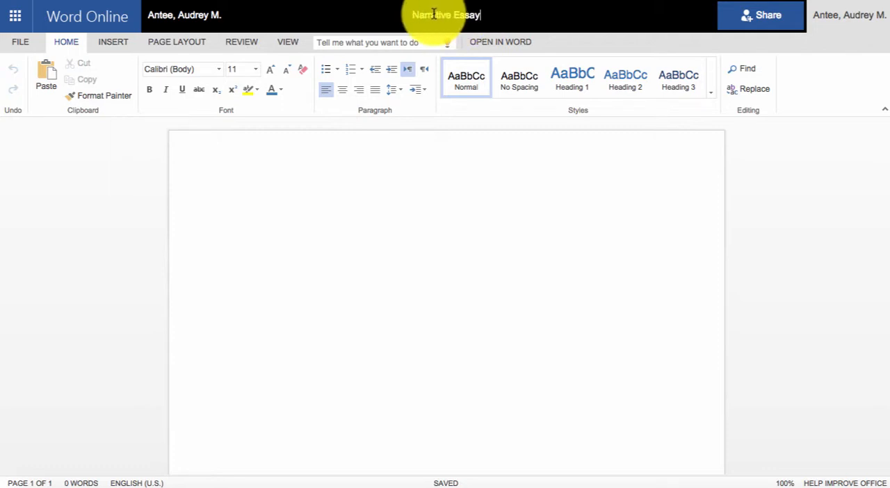
{"action": "left_click", "coordinate": [203, 179]}
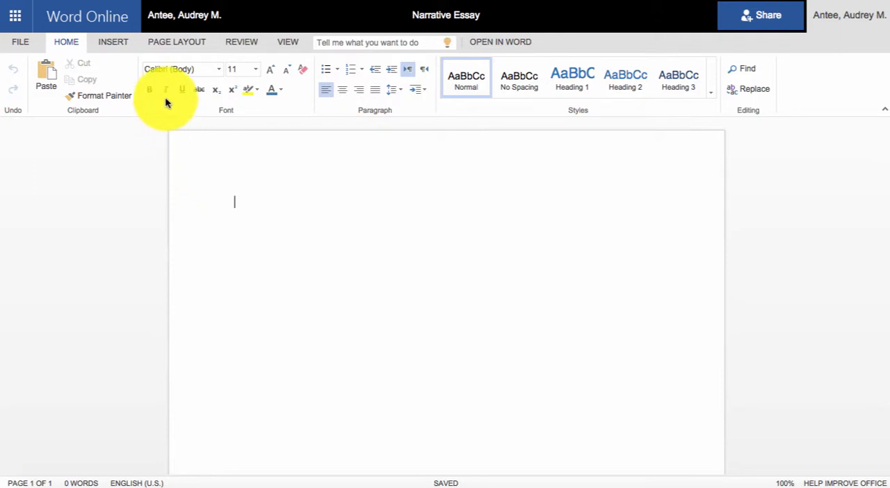
Step: Examine the preset page margin options for the document
{"action": "left_click", "coordinate": [184, 44]}
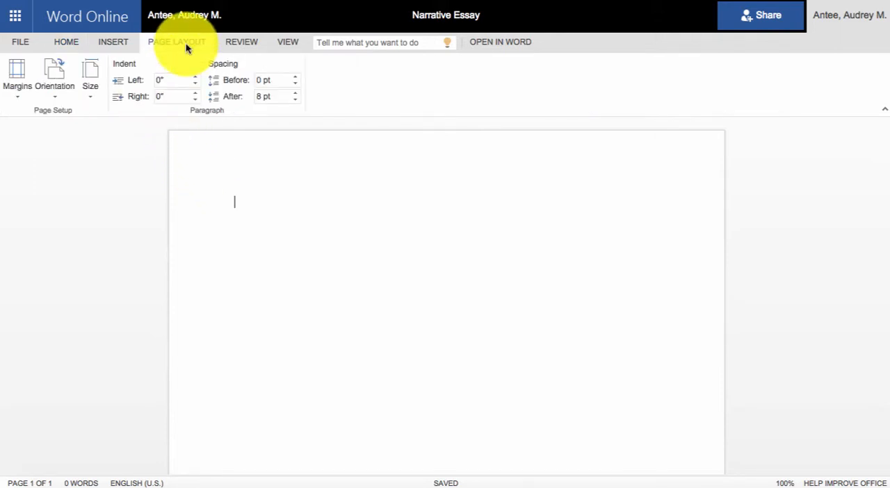
{"action": "left_click", "coordinate": [18, 77]}
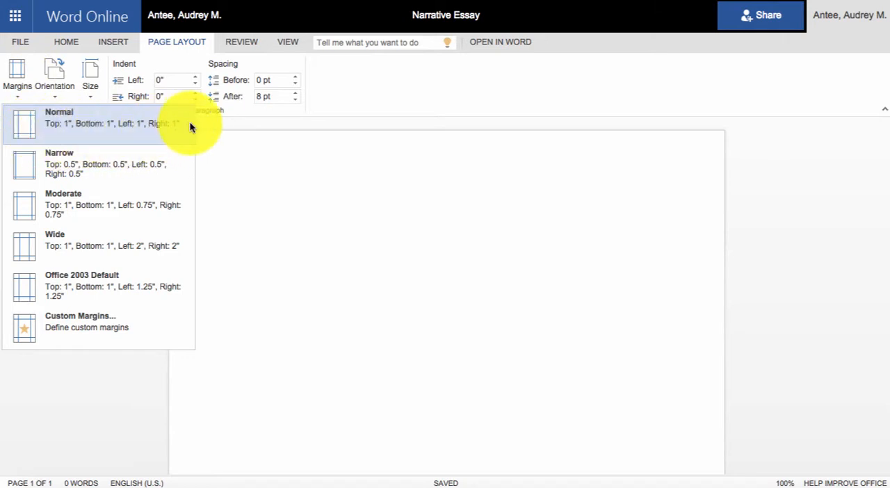
Step: Set the paragraph spacing after to 0 pt and the line spacing to Double
{"action": "left_click", "coordinate": [71, 47]}
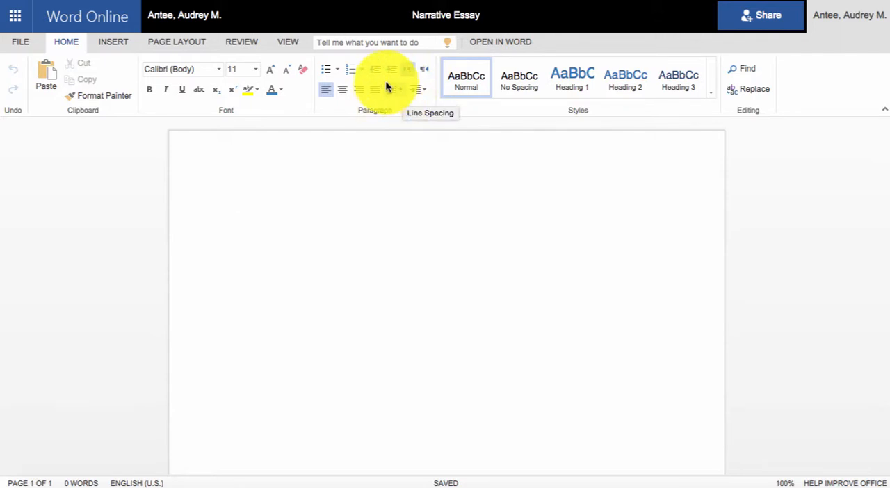
{"action": "left_click", "coordinate": [402, 99]}
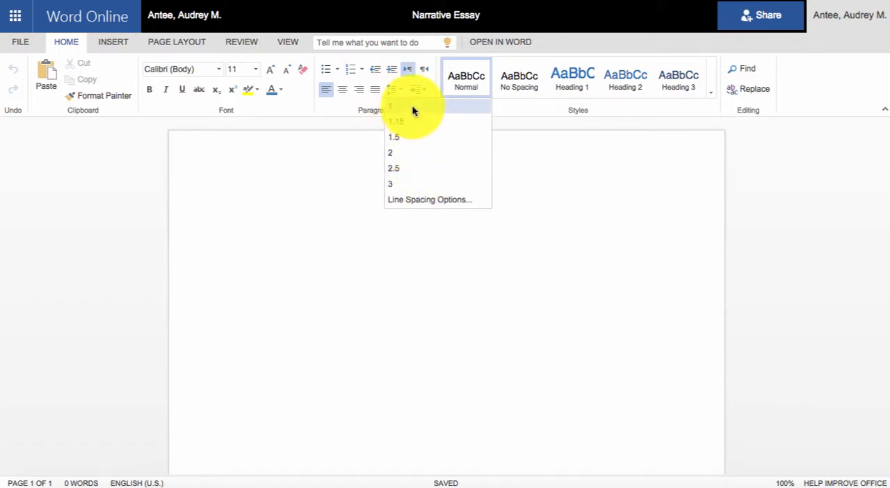
{"action": "left_click", "coordinate": [422, 201]}
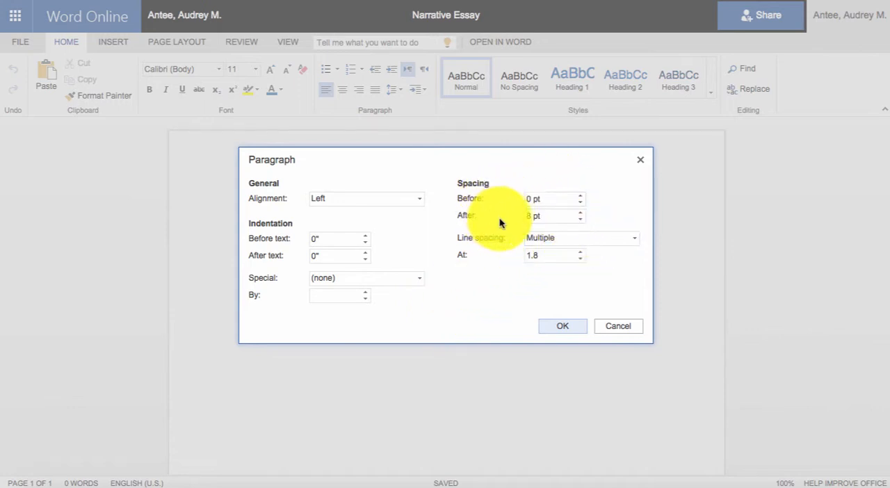
{"action": "left_click", "coordinate": [580, 219]}
{"action": "left_click", "coordinate": [579, 220]}
{"action": "left_click", "coordinate": [580, 220]}
{"action": "left_click", "coordinate": [580, 220]}
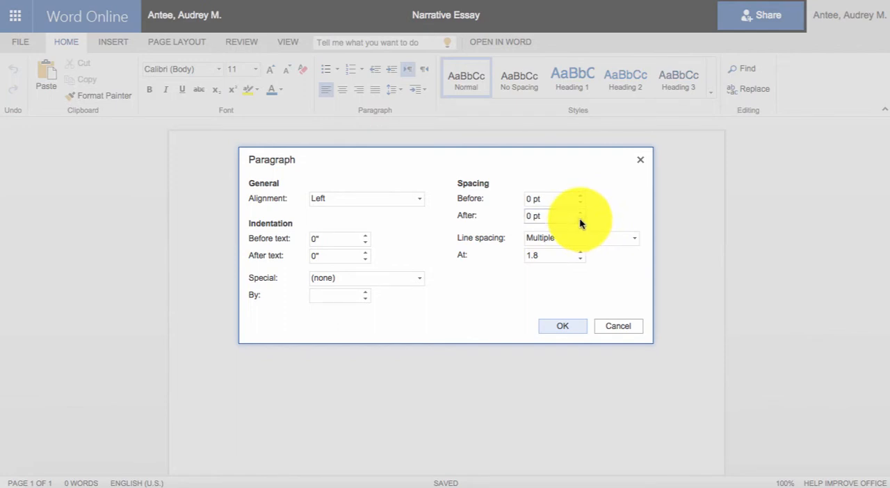
{"action": "left_click", "coordinate": [634, 238]}
{"action": "left_click", "coordinate": [602, 285]}
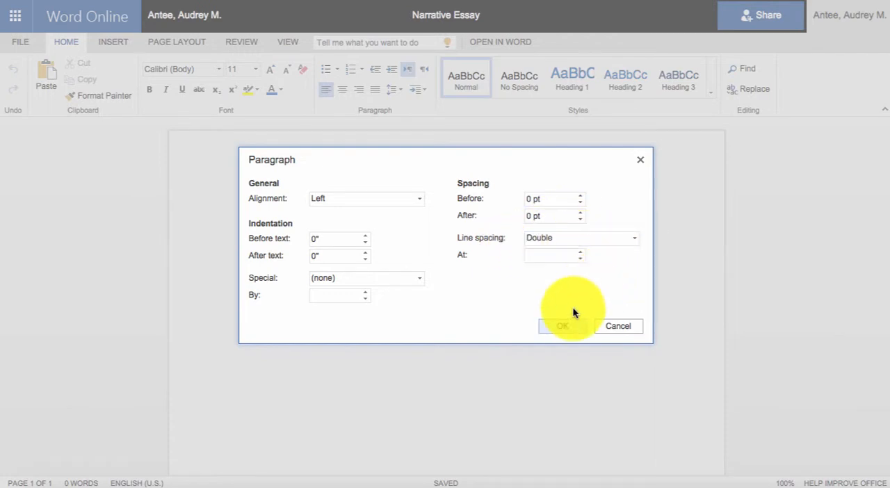
{"action": "left_click", "coordinate": [565, 324]}
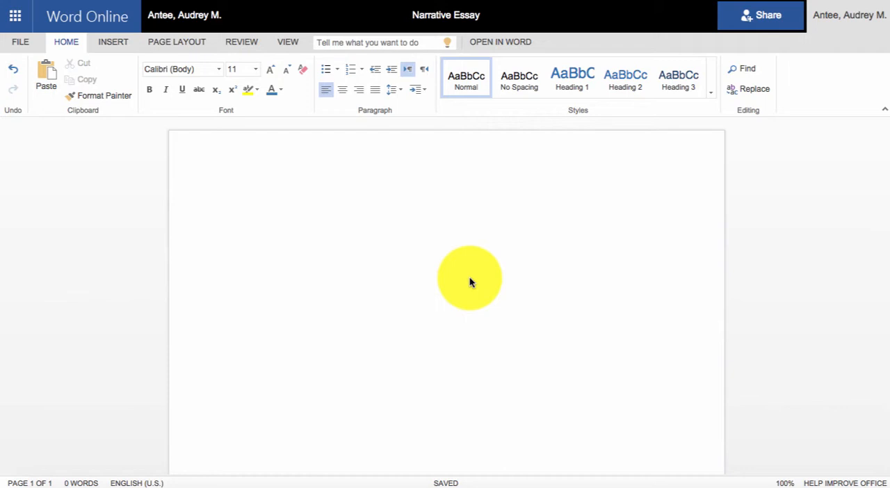
Step: Add a page number, without page count, to the right side of the header
{"action": "left_click", "coordinate": [121, 48]}
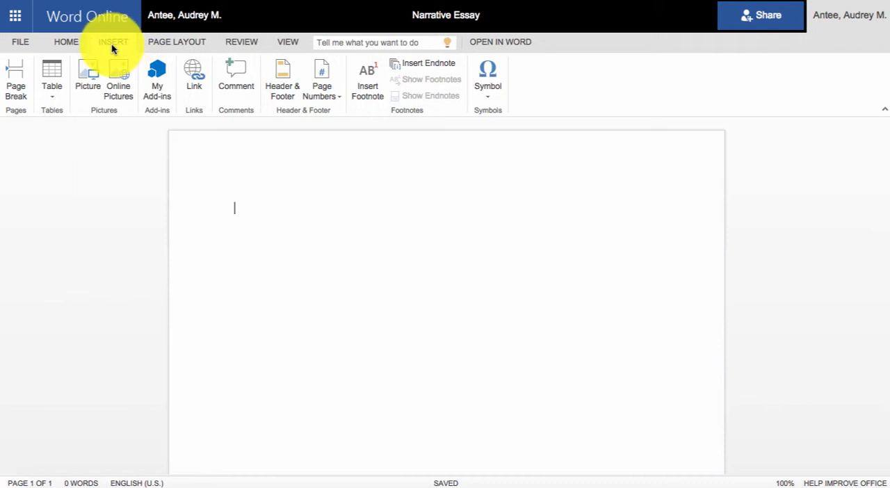
{"action": "left_click", "coordinate": [325, 100]}
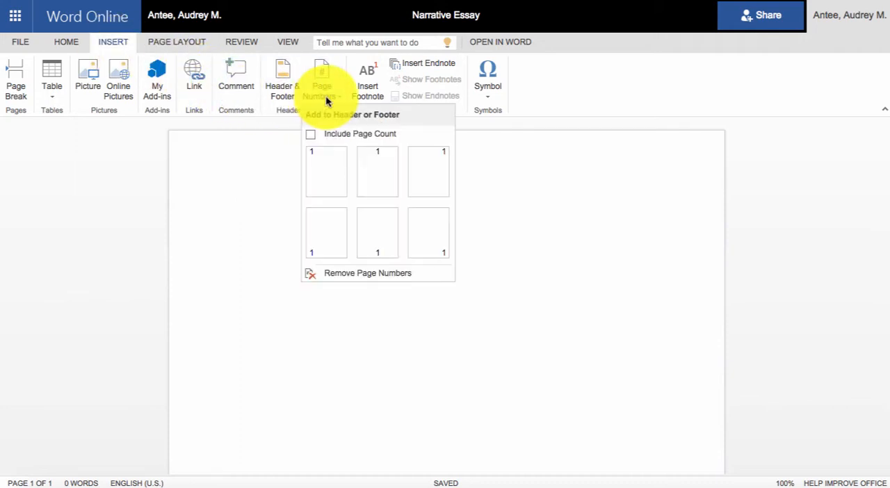
{"action": "left_click", "coordinate": [427, 172]}
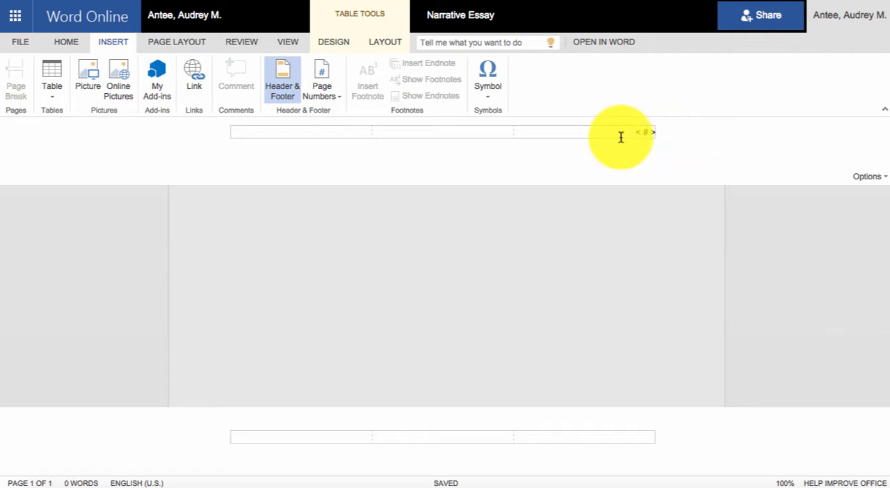
Step: Enter the author's last name before the page number in the header and return to the document body
{"action": "left_click", "coordinate": [620, 137]}
{"action": "type", "text": "Ant"}
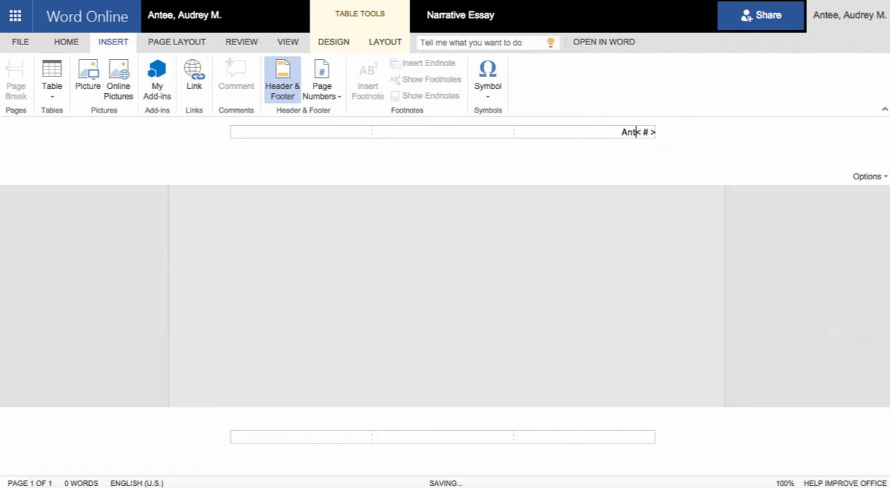
{"action": "type", "text": "ee"}
{"action": "left_click", "coordinate": [621, 235]}
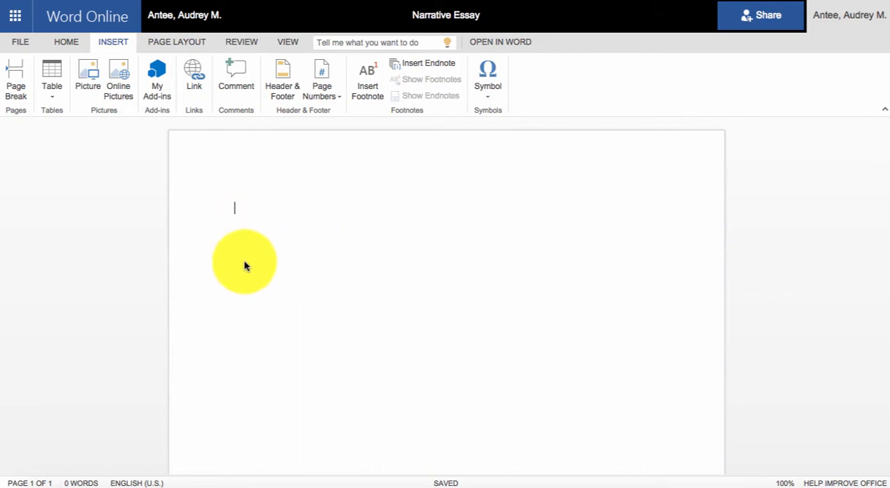
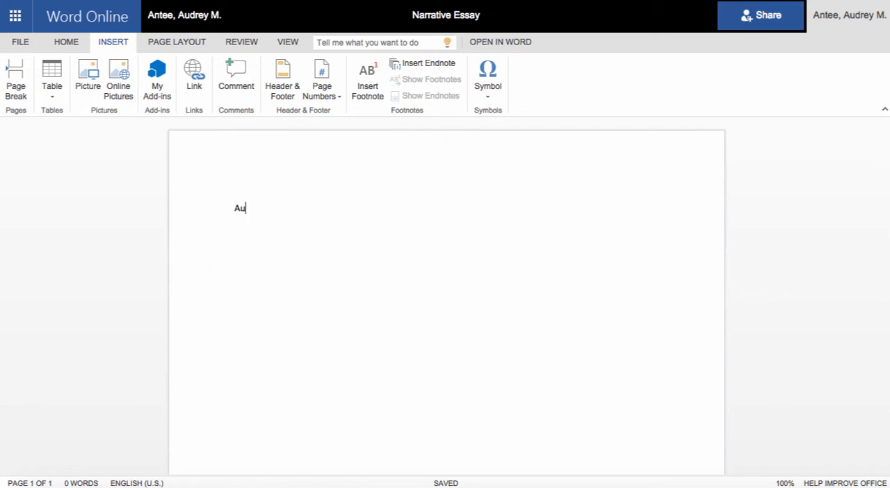
Step: Enter the author's full name on the first body line and "Professor" with the instructor's last name on the second
{"action": "key", "text": "Return"}
{"action": "type", "text": "Profes"}
{"action": "type", "text": "so"}
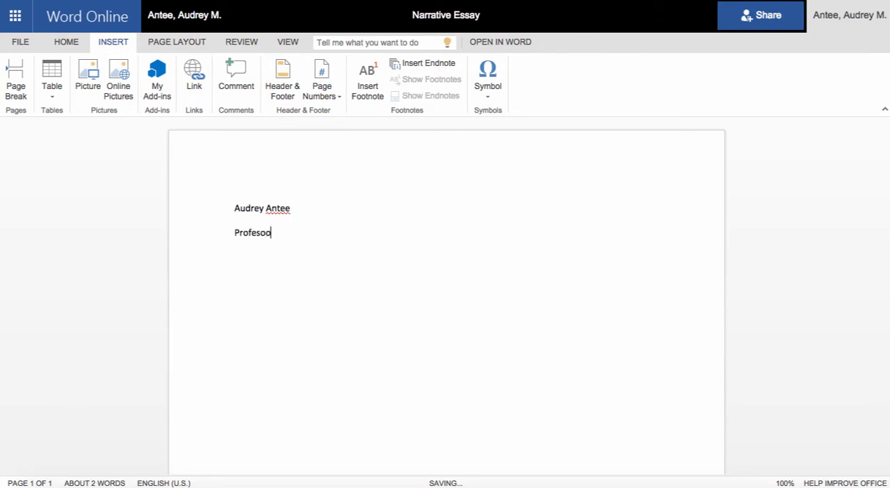
{"action": "key", "text": "BackSpace"}
{"action": "key", "text": "BackSpace"}
{"action": "key", "text": "BackSpace"}
{"action": "type", "text": "ssor Smith"}
{"action": "key", "text": "Return"}
Step: Complete the heading with the course "ENC 1101" and the date "November 9, 2015" on separate lines
{"action": "type", "text": "ENC 1101"}
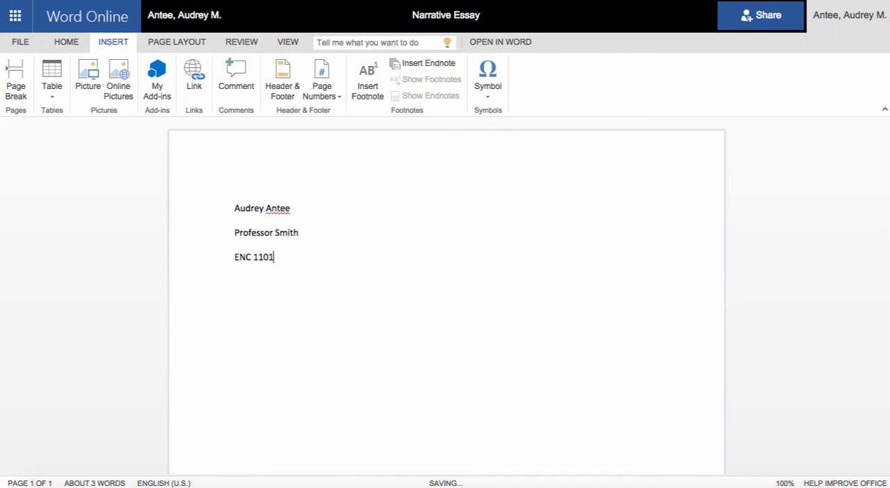
{"action": "key", "text": "Return"}
{"action": "type", "text": "November 9, 201"}
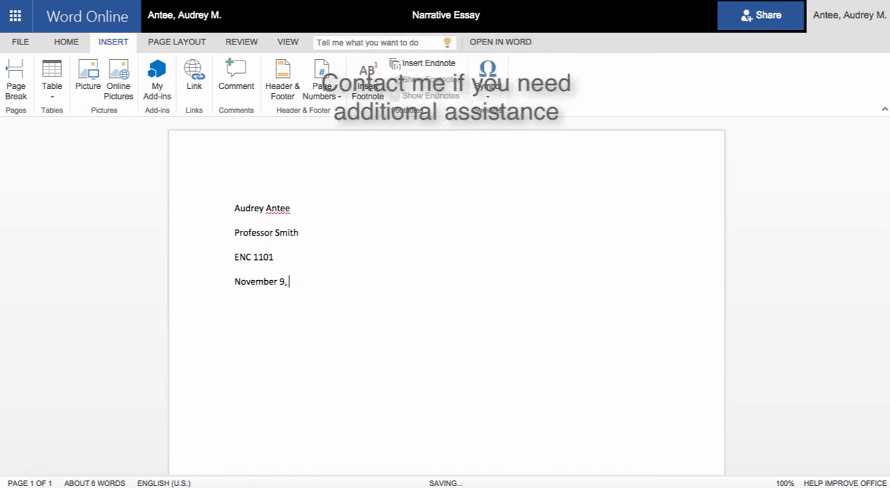
{"action": "type", "text": "5"}
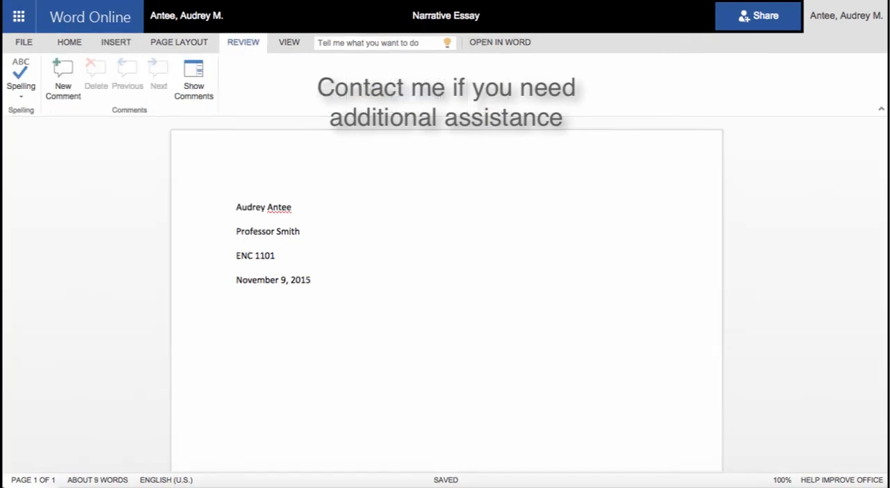